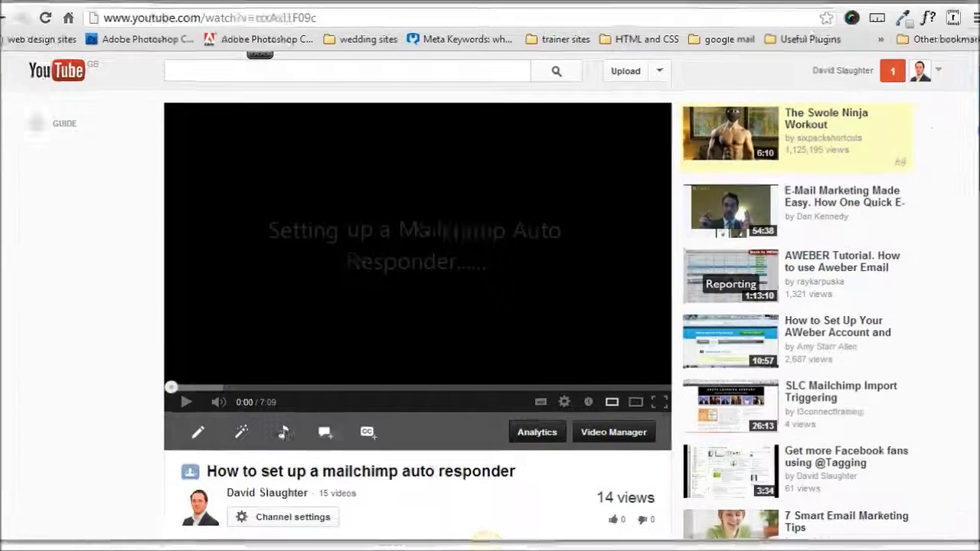
Open the embed code in the sharing options of the mailchimp auto responder video
{"action": "left_click_drag", "start_coordinate": [978, 130], "coordinate": [977, 191]}
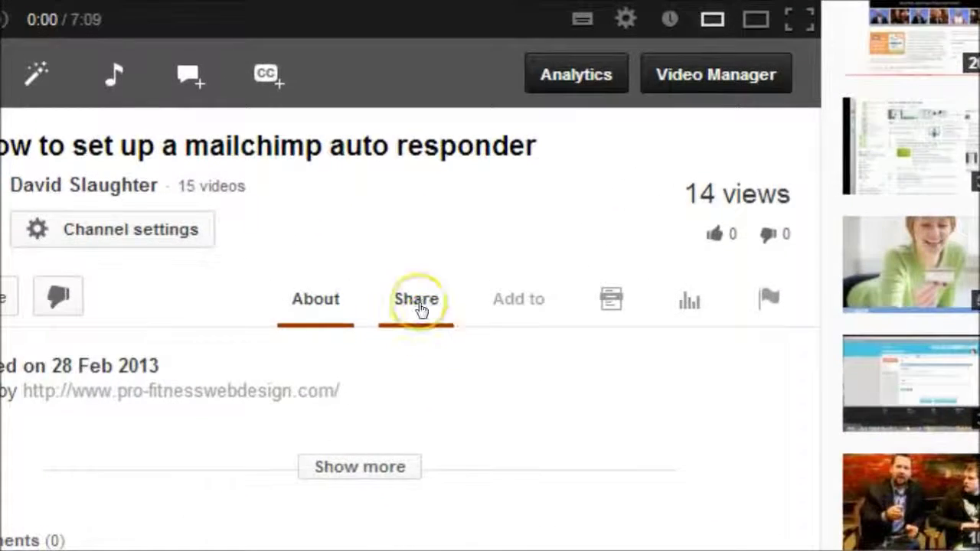
{"action": "left_click", "coordinate": [419, 307]}
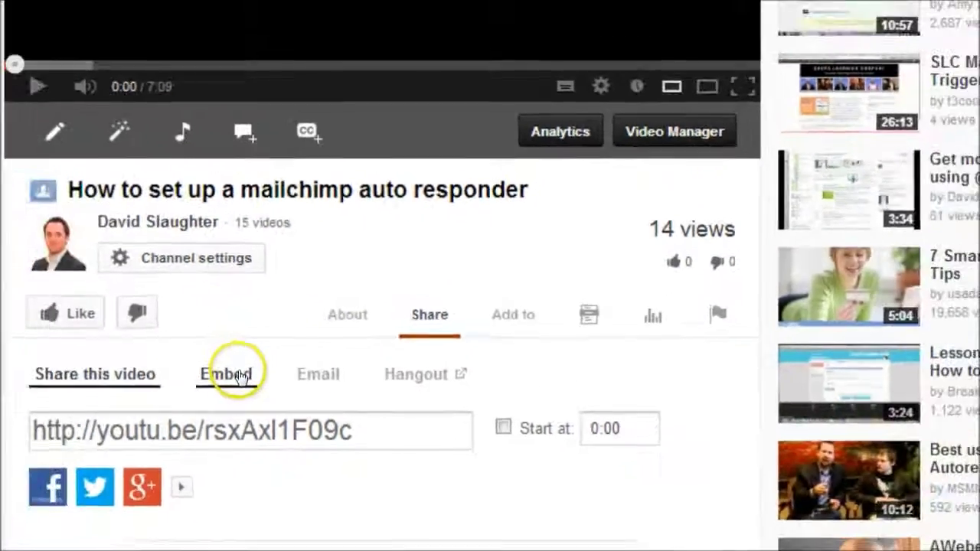
{"action": "left_click", "coordinate": [239, 376]}
{"action": "key", "text": "ctrl+c"}
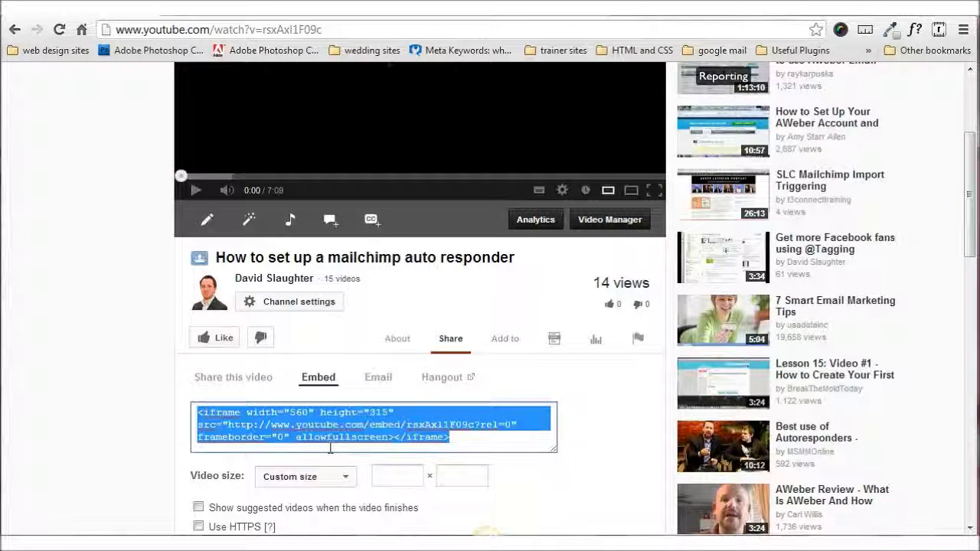
Review the embed options below the code and copy the video's full iframe embed code
{"action": "scroll", "coordinate": [962, 220], "scroll_direction": "down", "scroll_amount": 3}
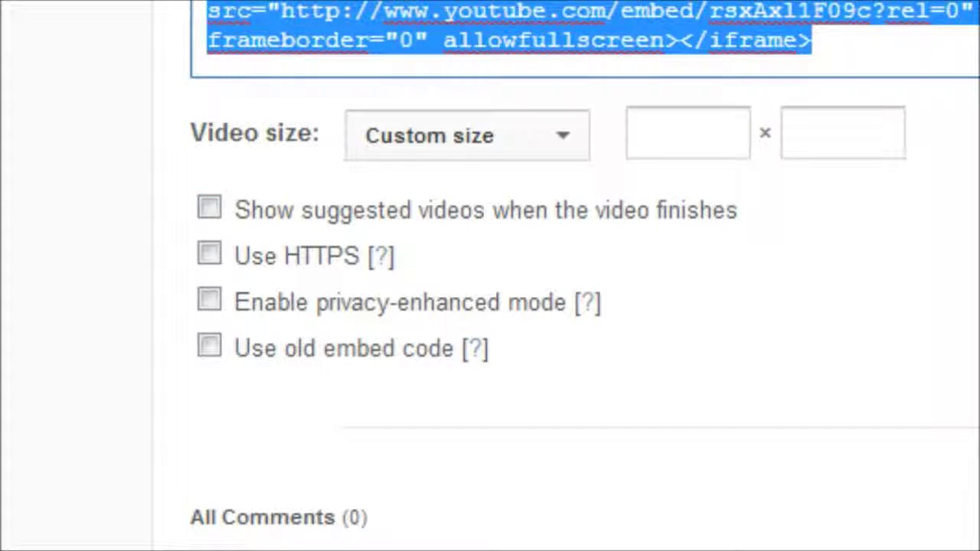
{"action": "left_click", "coordinate": [183, 263]}
{"action": "left_click", "coordinate": [205, 298]}
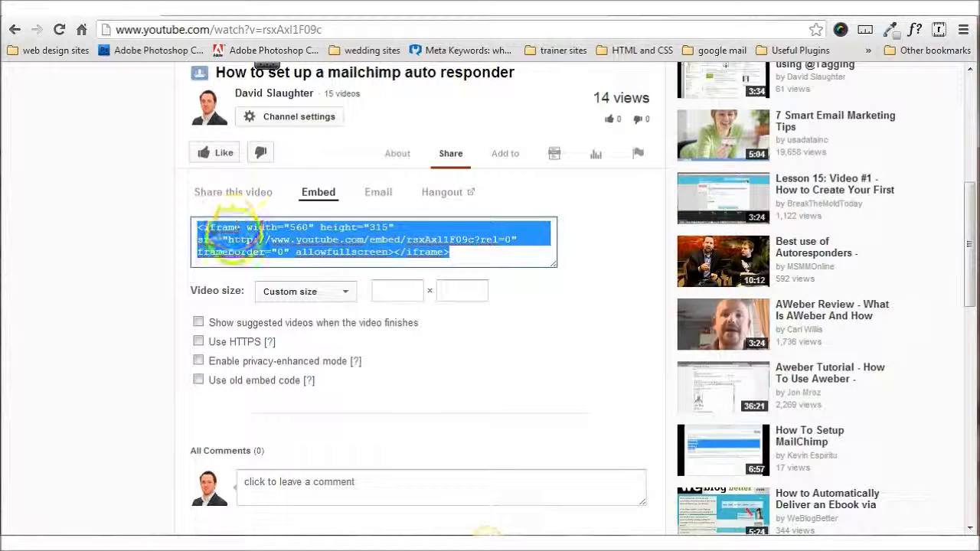
{"action": "right_click", "coordinate": [237, 239]}
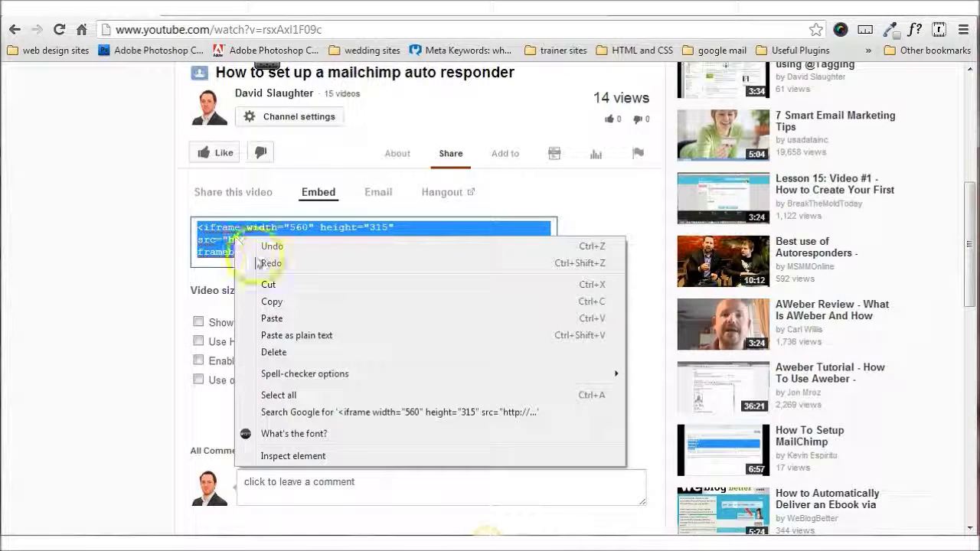
{"action": "left_click", "coordinate": [274, 301]}
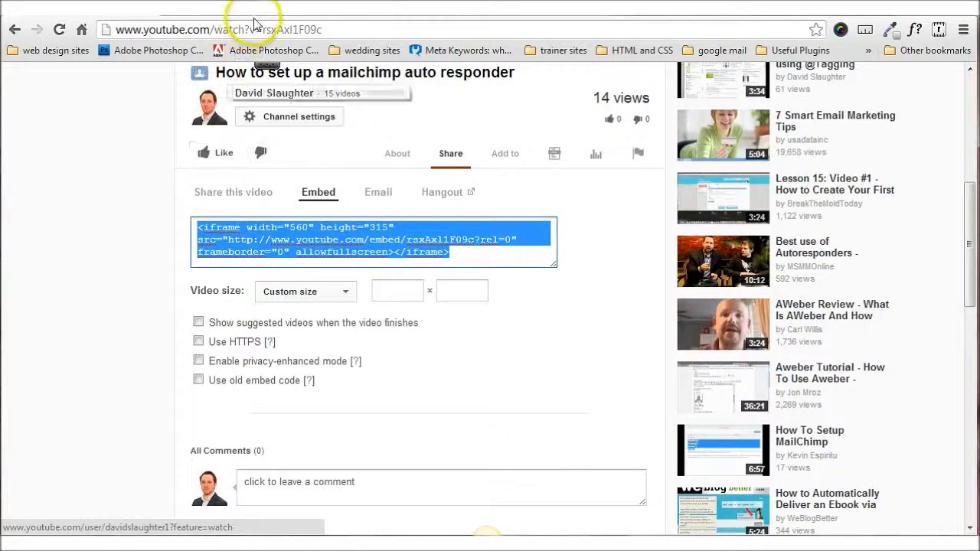
Switch to the WordPress page editor and paste the iframe embed code into the test page's HTML content
{"action": "left_click", "coordinate": [230, 9]}
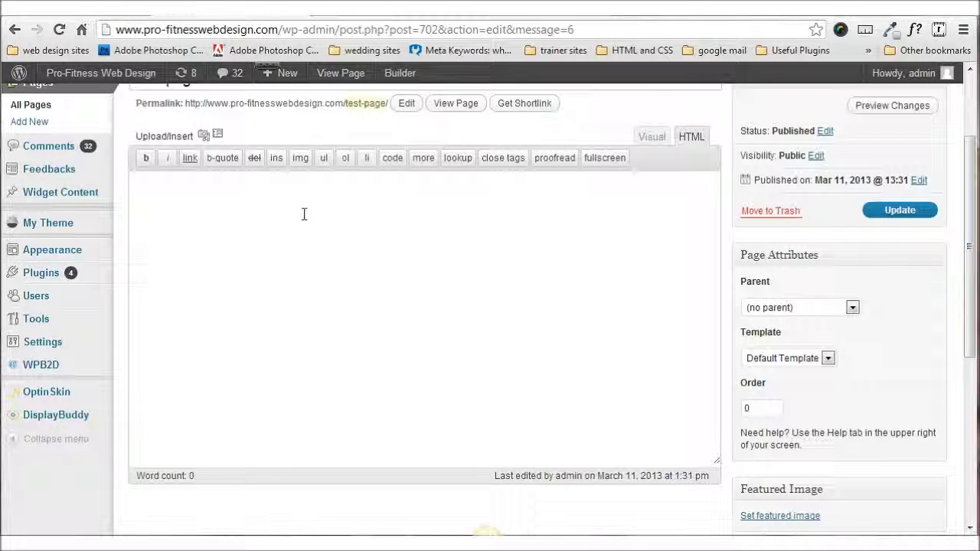
{"action": "left_click", "coordinate": [303, 215]}
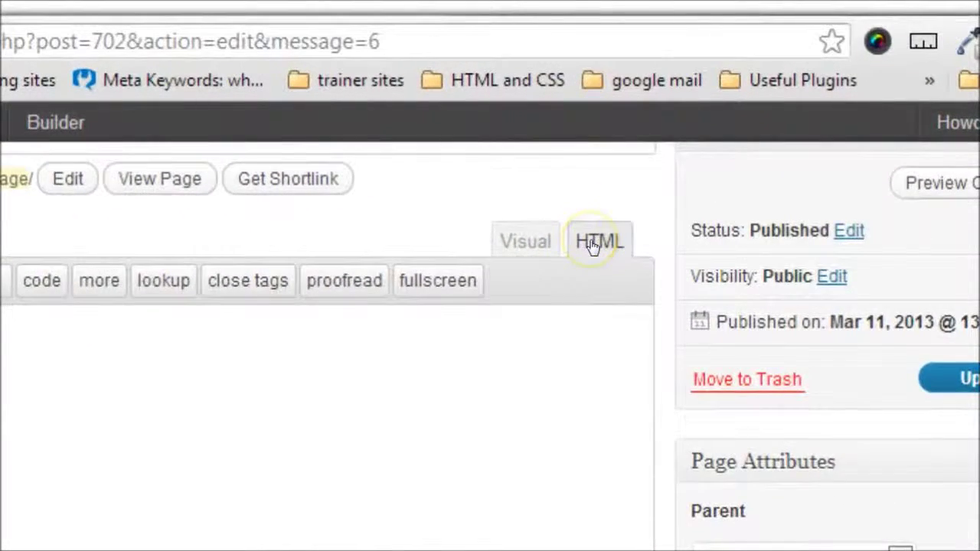
{"action": "left_click", "coordinate": [521, 241]}
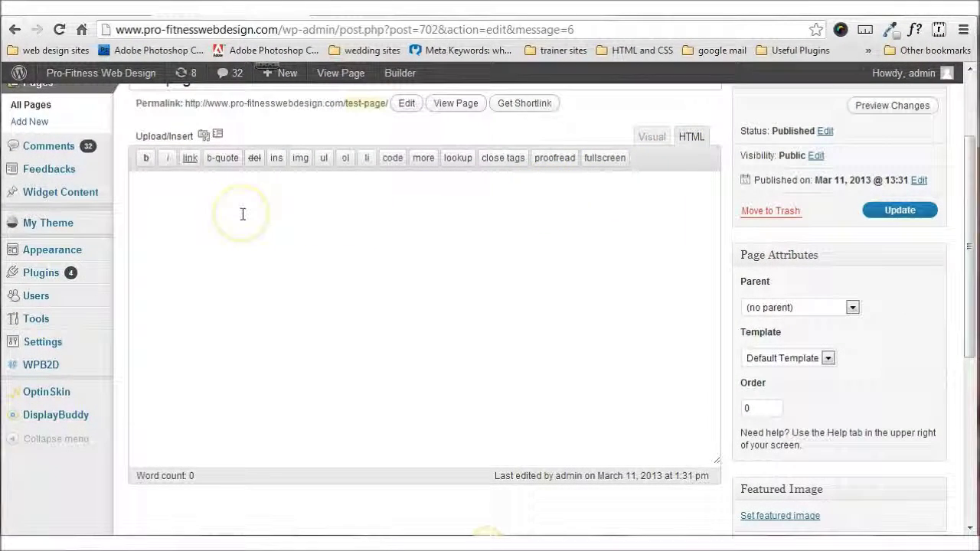
{"action": "right_click", "coordinate": [241, 213]}
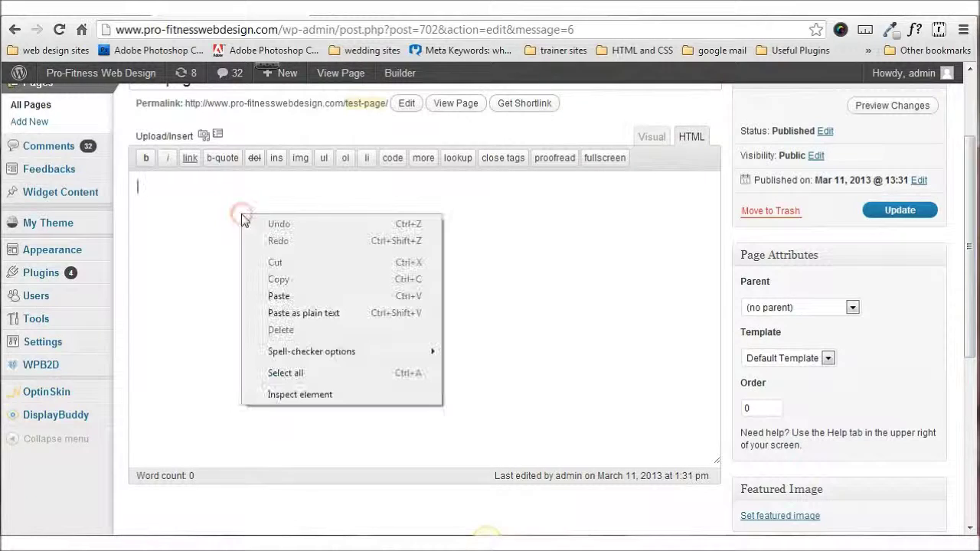
{"action": "left_click", "coordinate": [289, 294]}
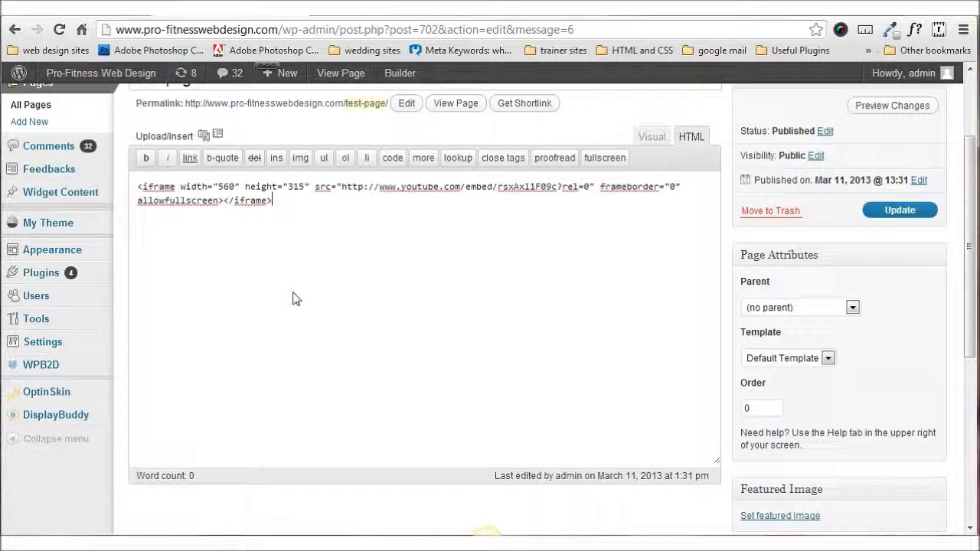
{"action": "left_click", "coordinate": [275, 200]}
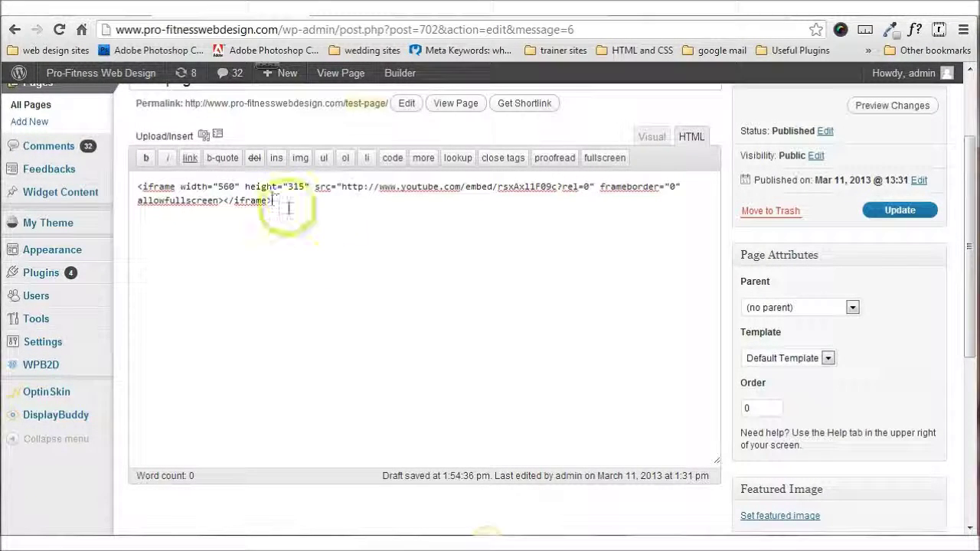
Update the test page and view the embedded video on the published page
{"action": "left_click", "coordinate": [889, 213]}
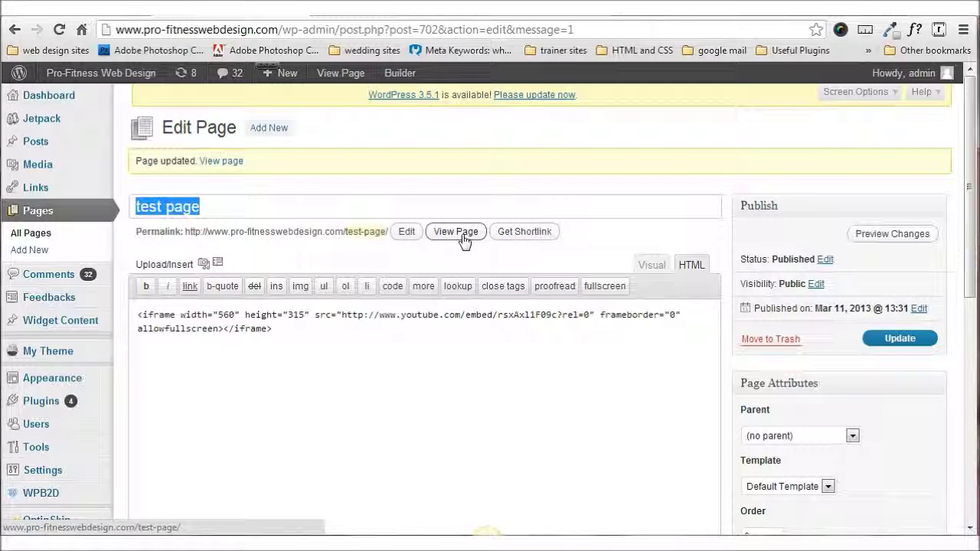
{"action": "left_click", "coordinate": [456, 231]}
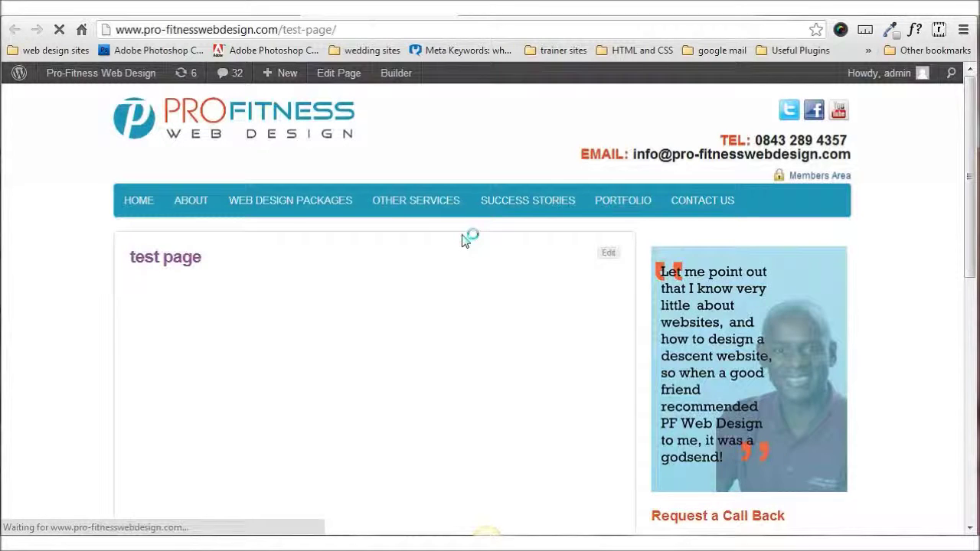
{"action": "left_click_drag", "start_coordinate": [969, 169], "coordinate": [970, 208]}
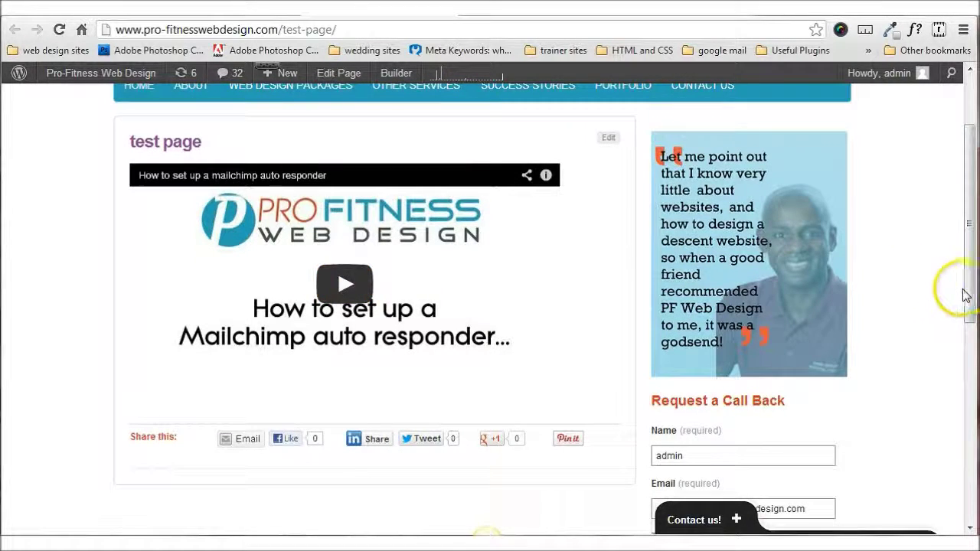
{"action": "mouse_move", "coordinate": [969, 295]}
{"action": "left_mouse_down"}
{"action": "mouse_move", "coordinate": [969, 218]}
{"action": "mouse_move", "coordinate": [969, 284]}
{"action": "left_mouse_up"}
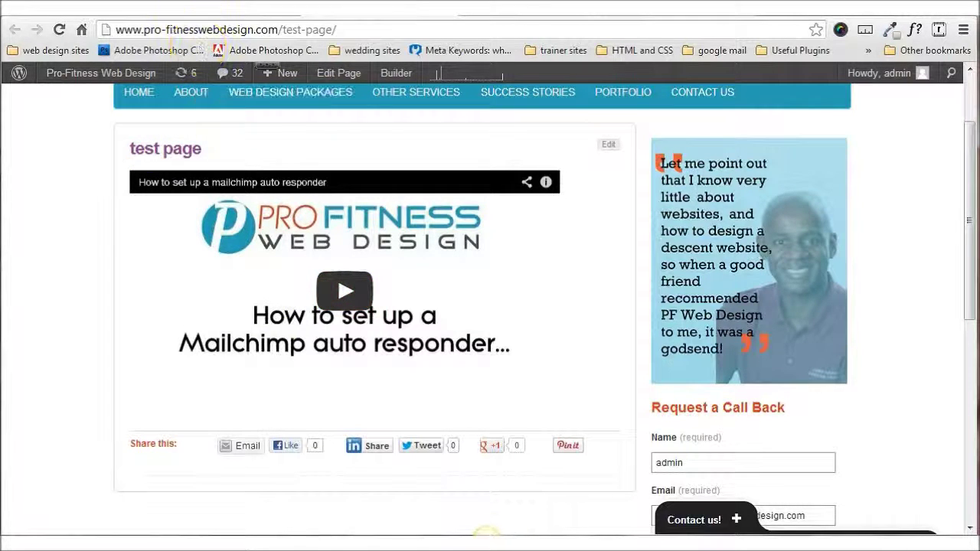
Return to the page editor and add &autoplay=1 after rel=0 in the iframe's source URL
{"action": "left_click", "coordinate": [216, 9]}
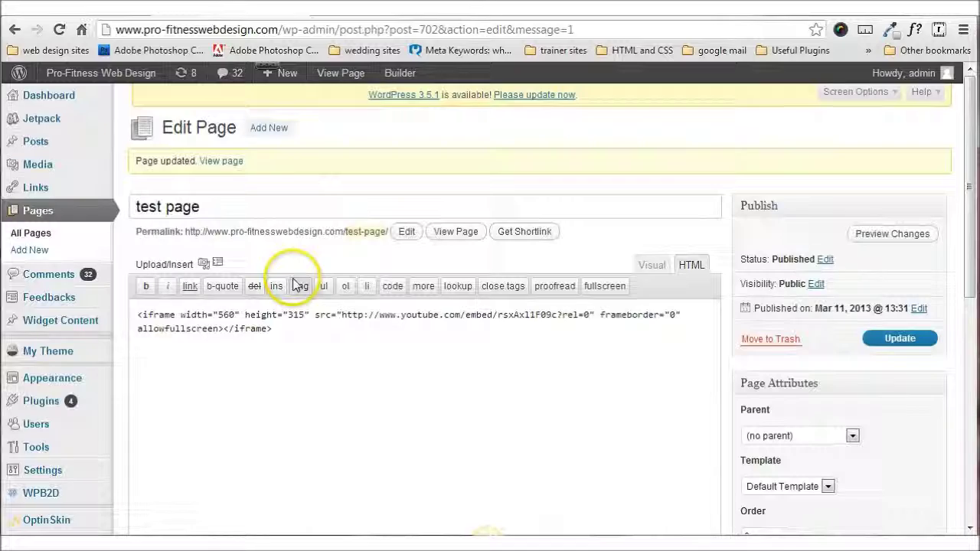
{"action": "left_click", "coordinate": [589, 315]}
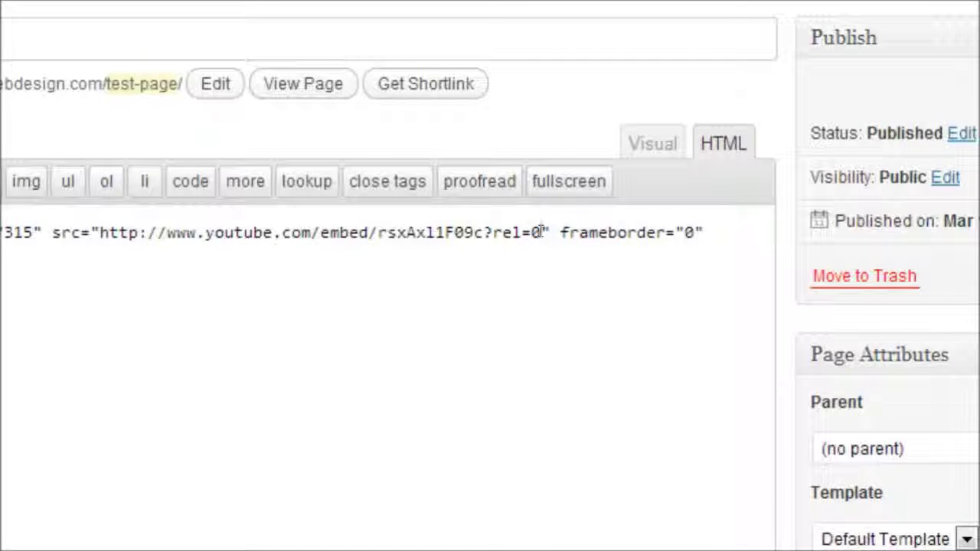
{"action": "type", "text": "&"}
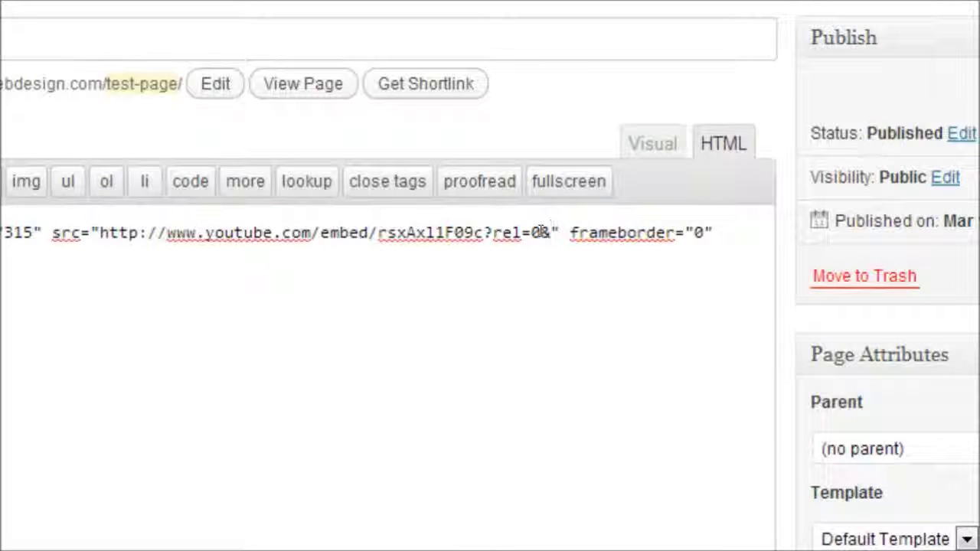
{"action": "type", "text": "a"}
{"action": "type", "text": "utopla"}
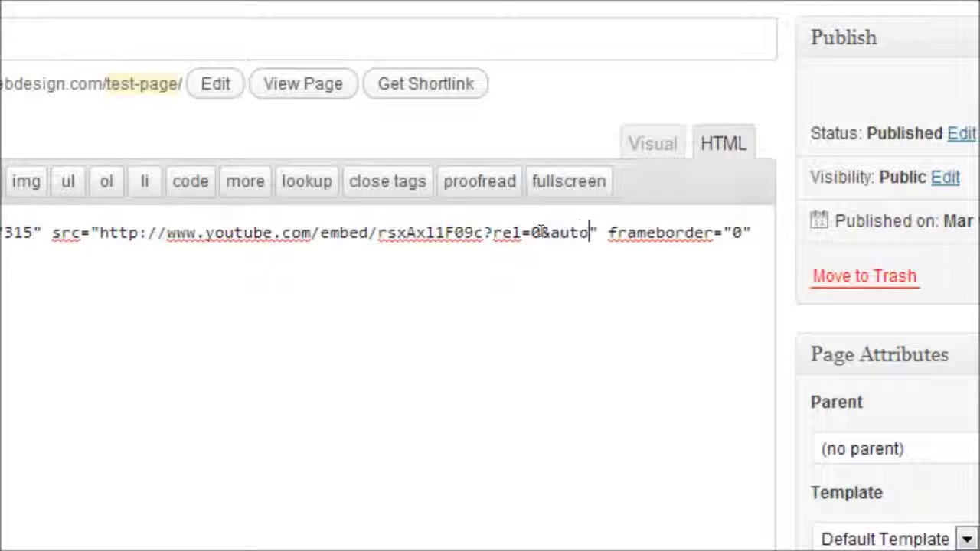
{"action": "type", "text": "y"}
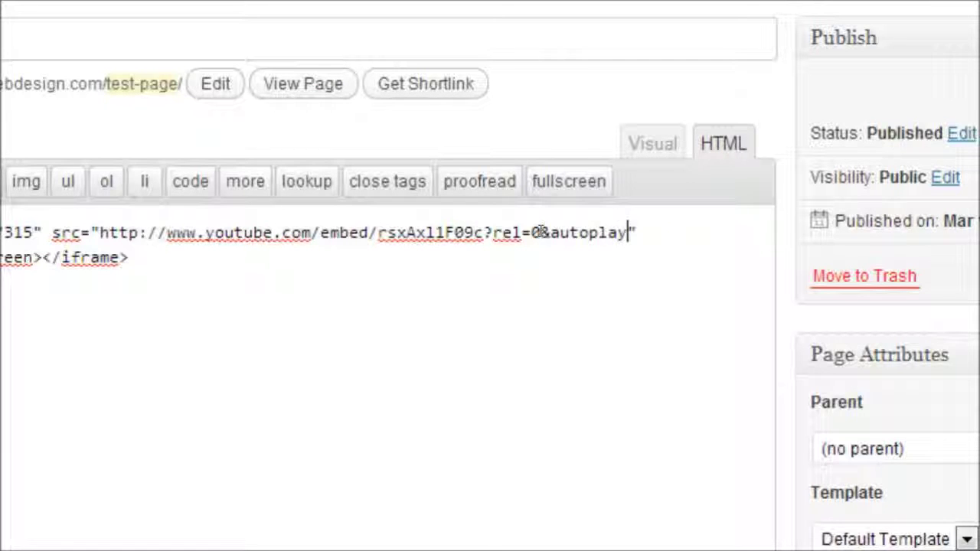
{"action": "type", "text": "=1"}
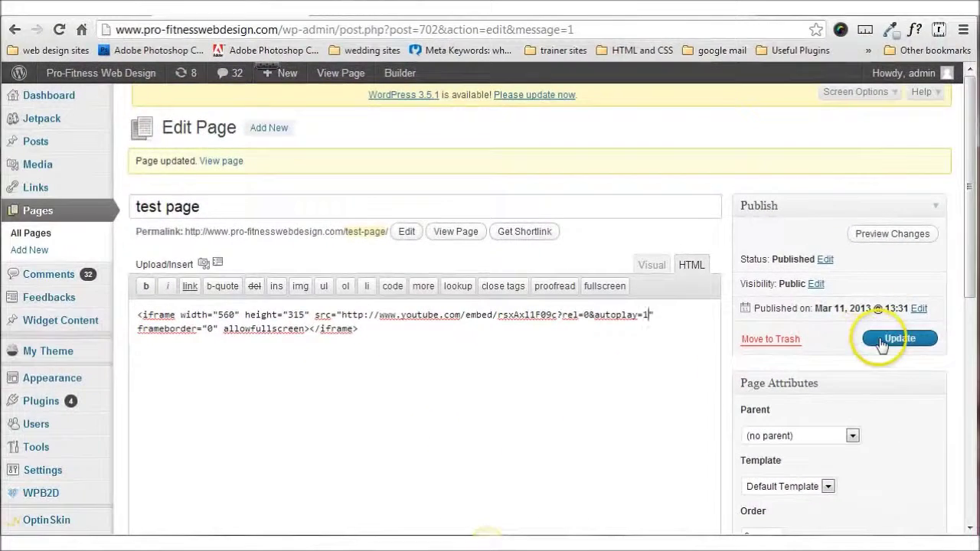
Update the test page and check the video's autoplay on the published page, pausing playback
{"action": "left_click", "coordinate": [882, 343]}
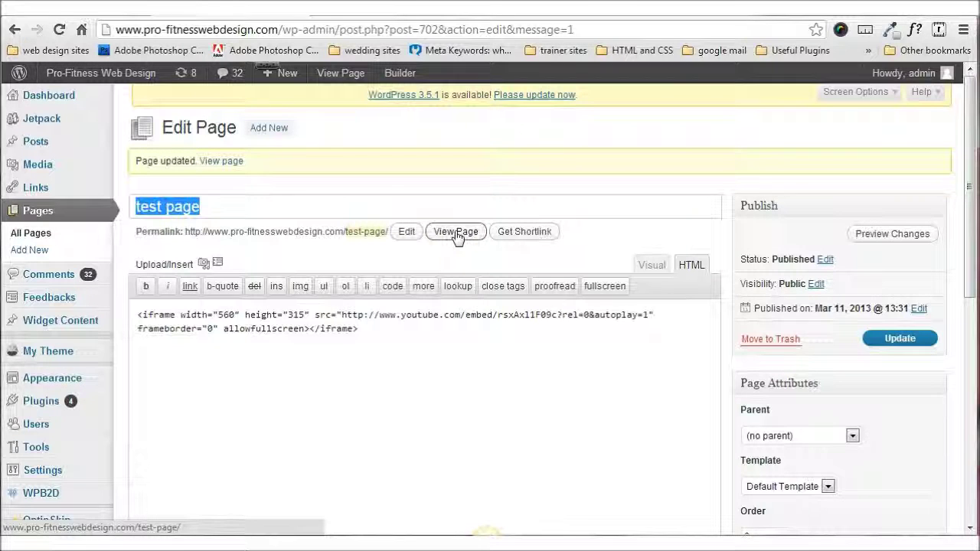
{"action": "left_click", "coordinate": [456, 233]}
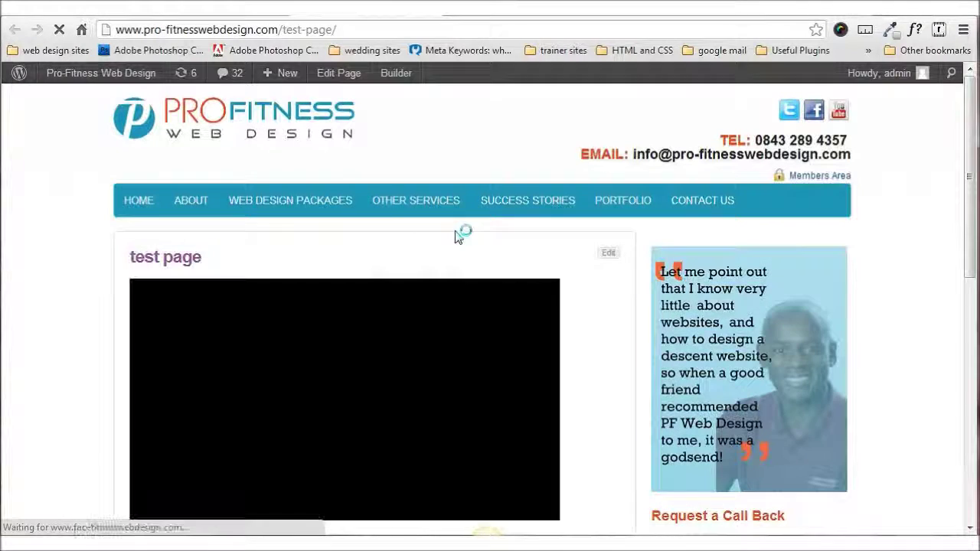
{"action": "left_click_drag", "start_coordinate": [973, 123], "coordinate": [974, 157]}
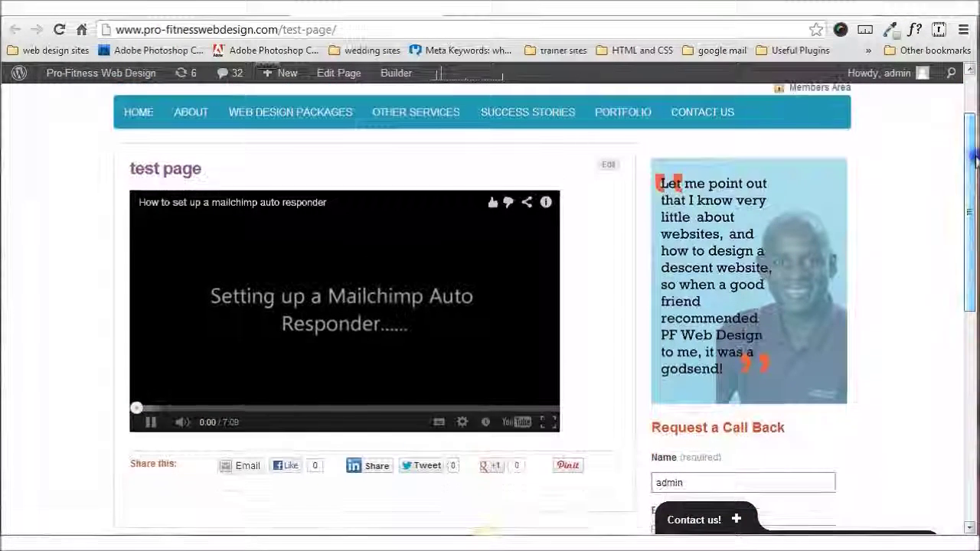
{"action": "left_click", "coordinate": [629, 233]}
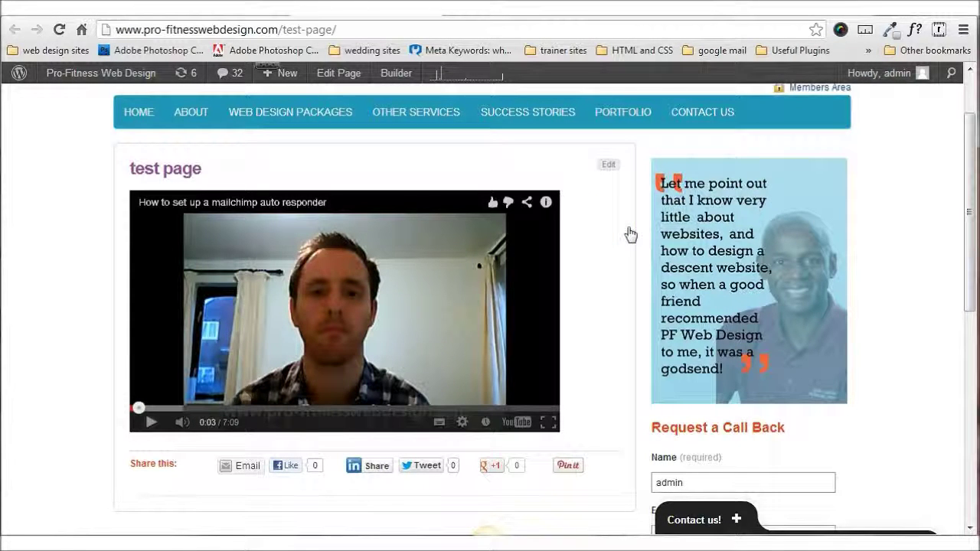
{"action": "left_click", "coordinate": [150, 423]}
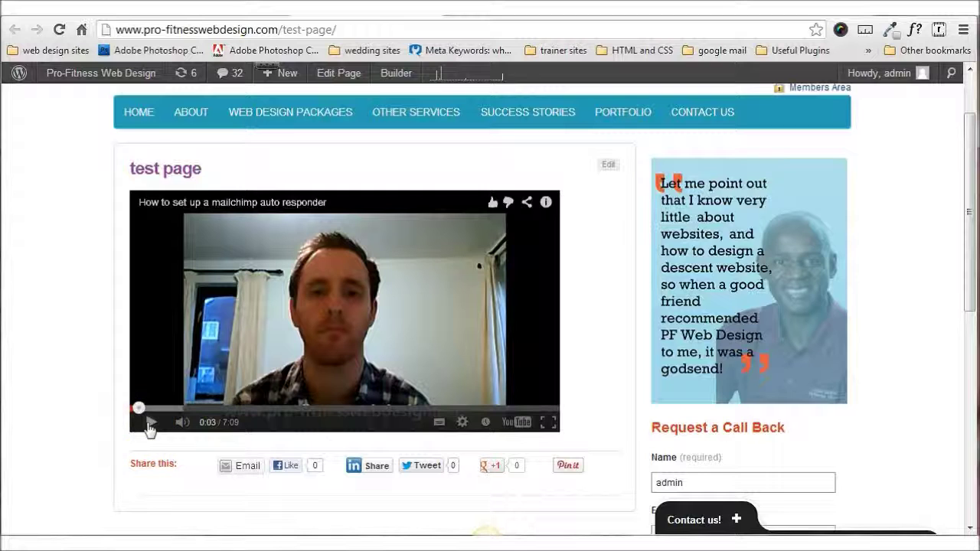